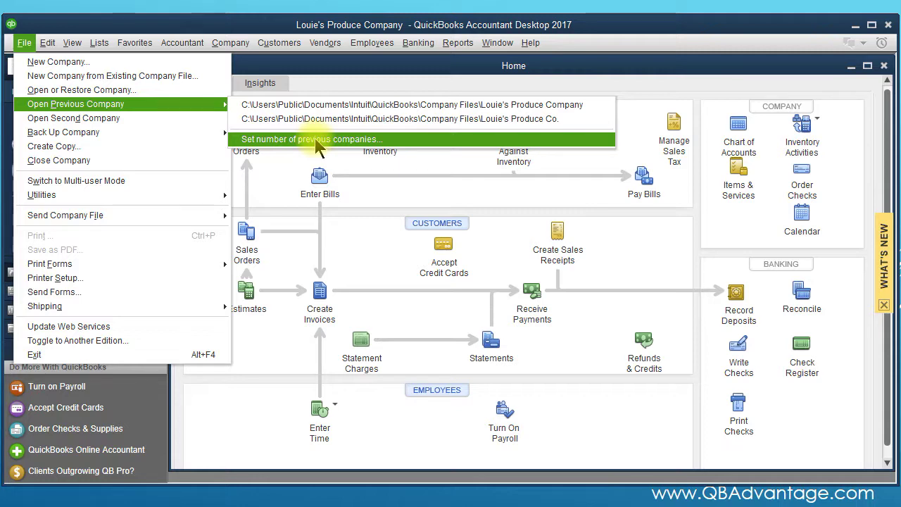
Step: Set the number of previously opened companies to list to 3
left_click(316, 139)
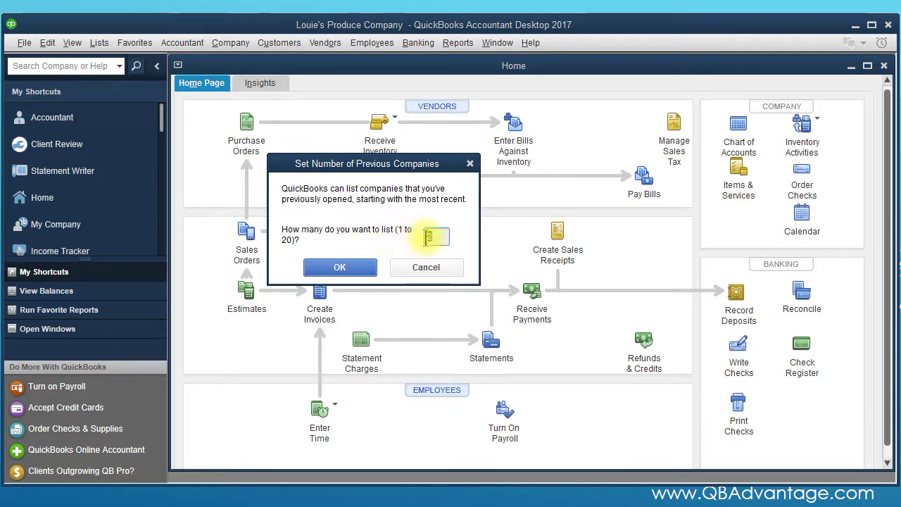
type("3")
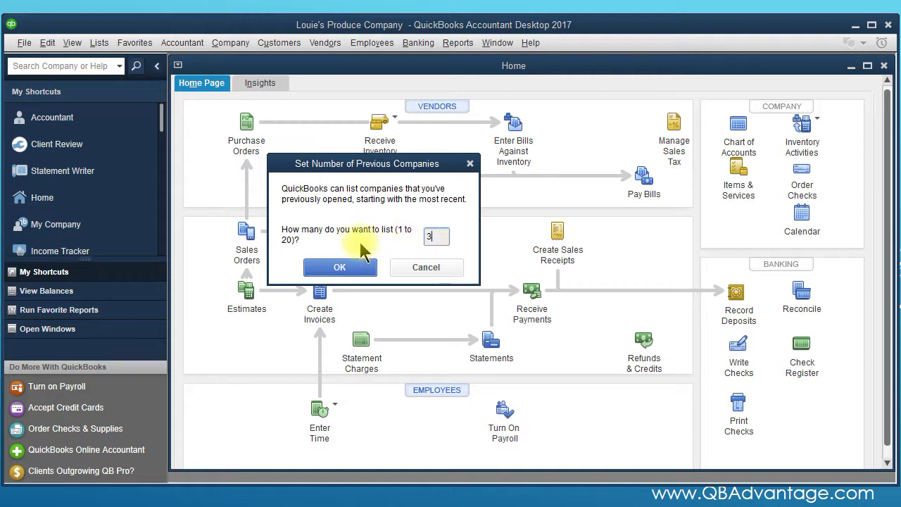
left_click(333, 268)
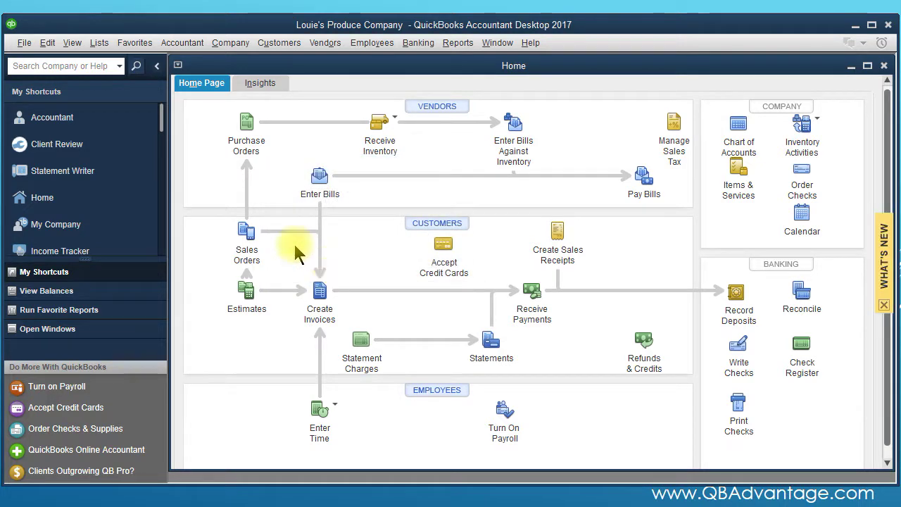
Step: Close the Louie's Produce Company file
left_click(24, 43)
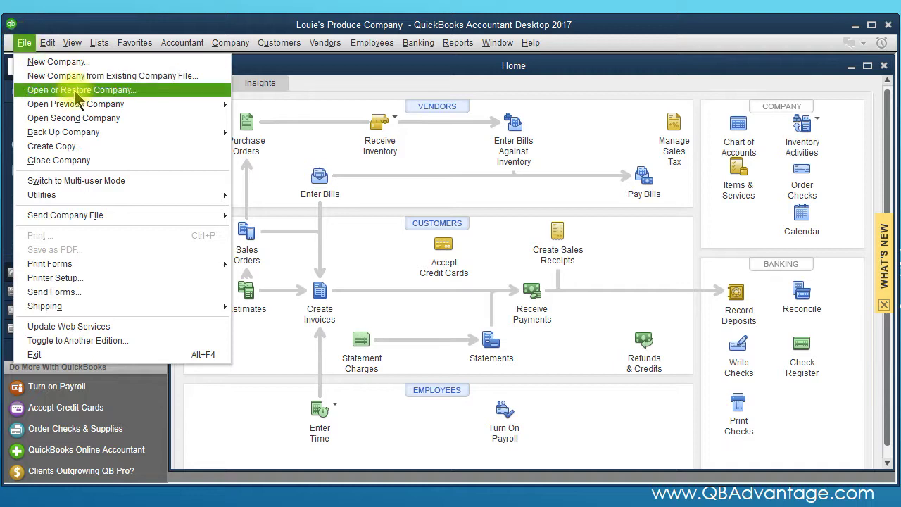
mouse_move(86, 107)
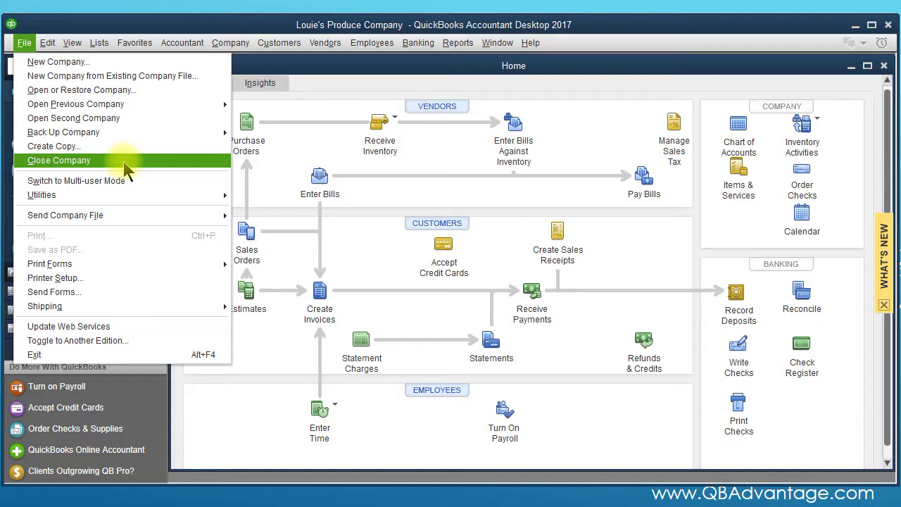
left_click(59, 160)
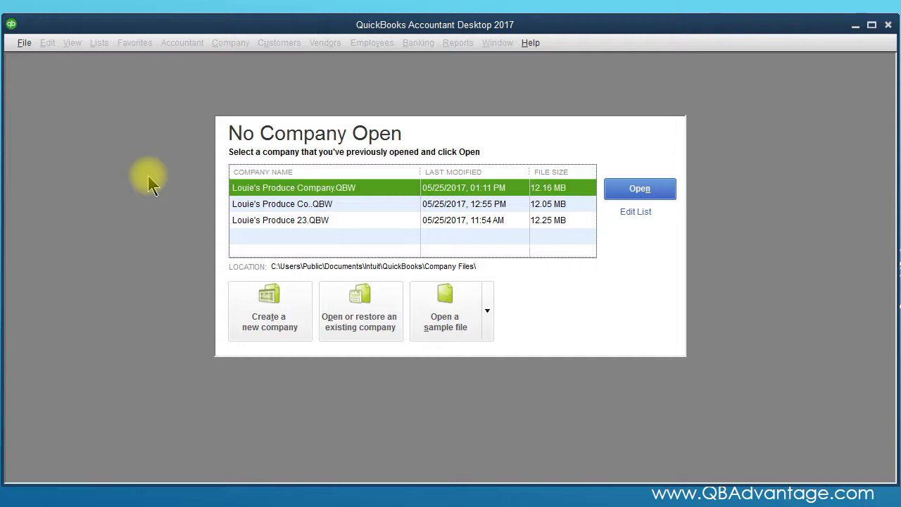
left_click(288, 203)
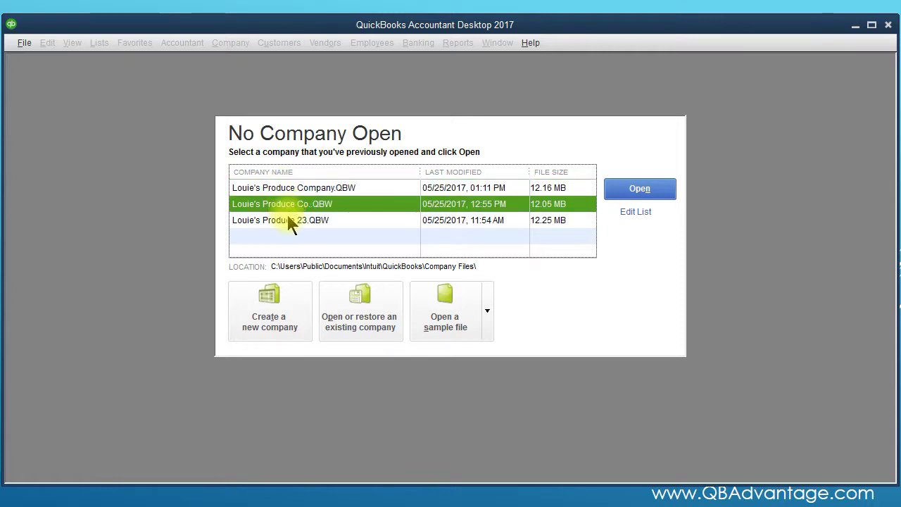
left_click(291, 221)
left_click(289, 207)
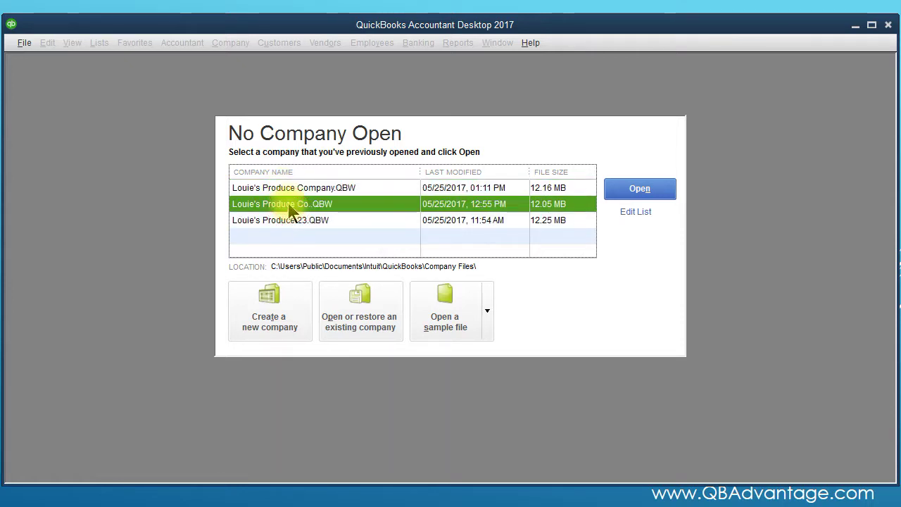
left_click(288, 190)
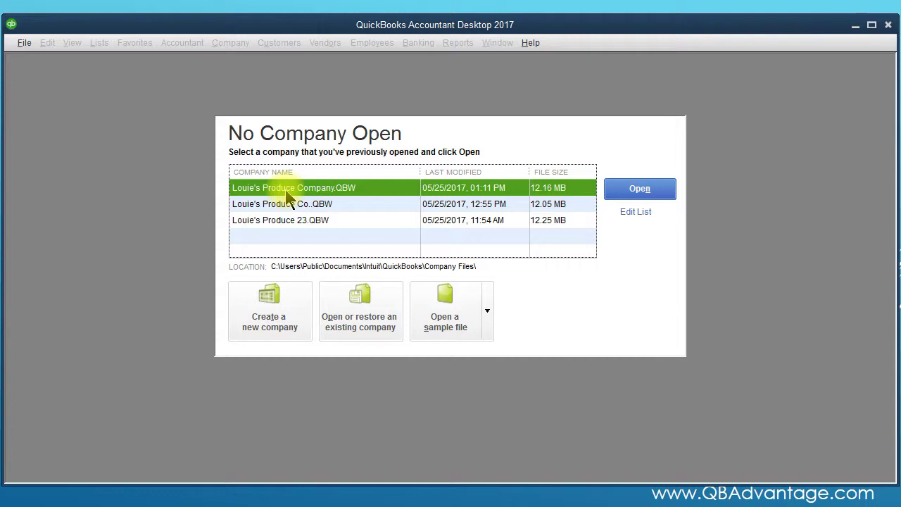
left_click(291, 221)
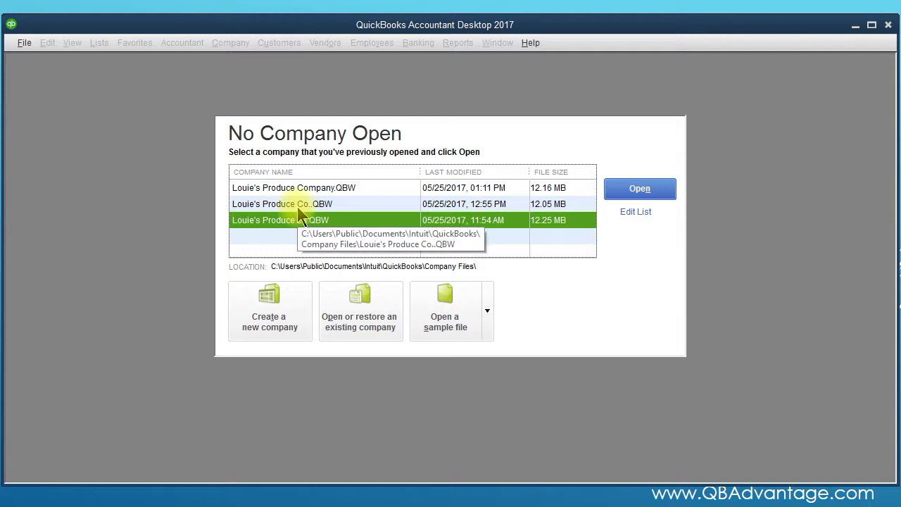
Step: Edit the list of previously opened companies to hide Louie's Produce 23.QBW
left_click(634, 213)
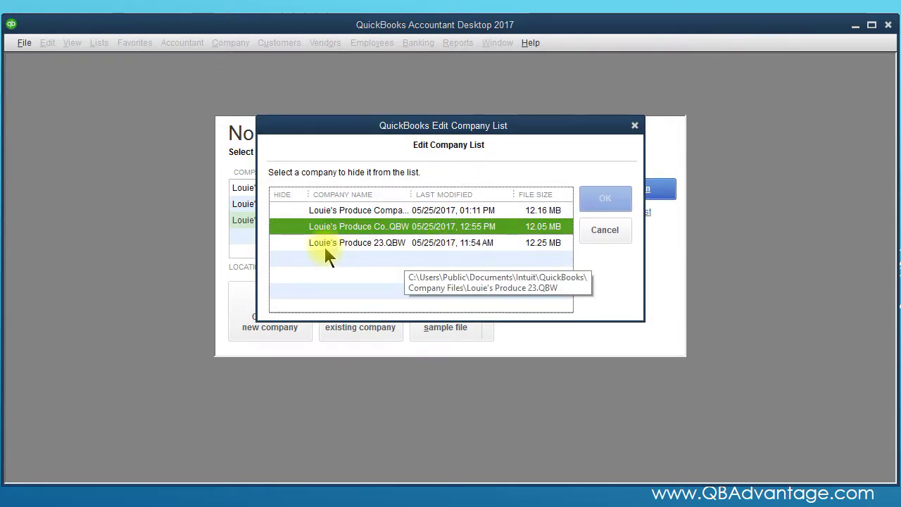
left_click(282, 242)
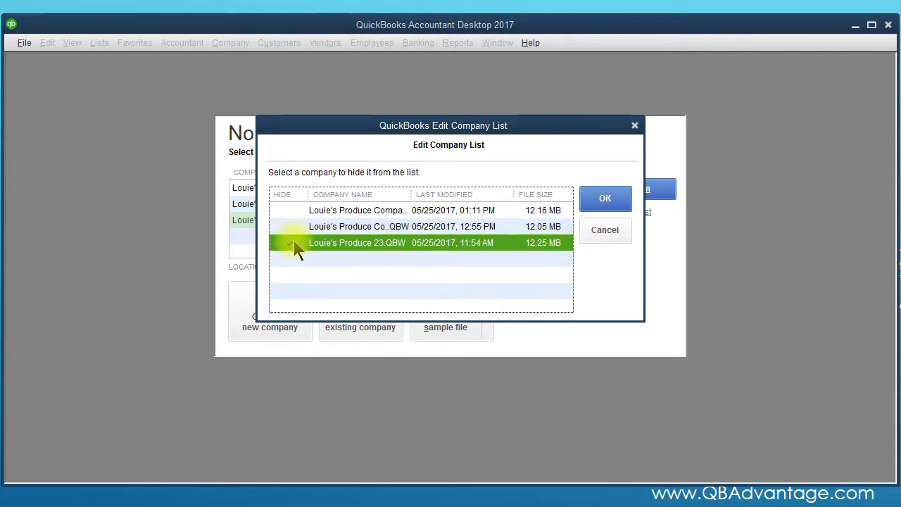
left_click(607, 201)
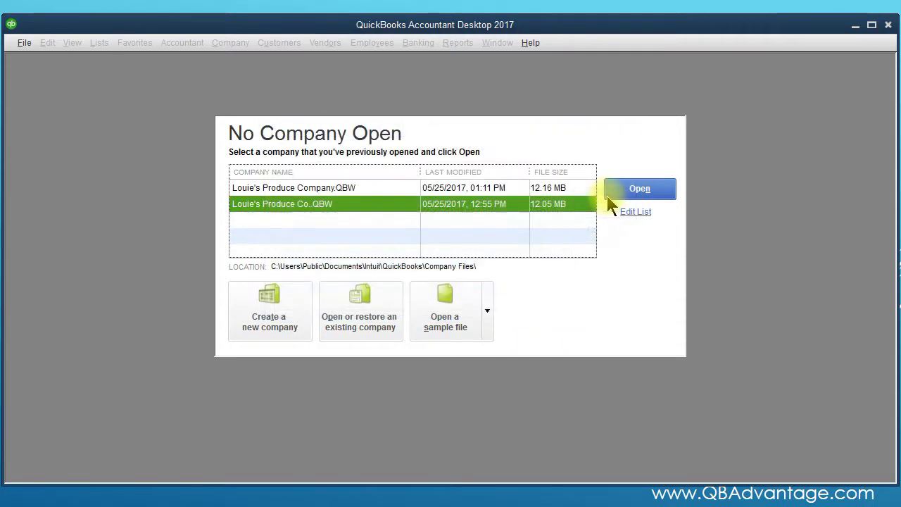
Step: Open Louie's Produce Co..QBW from the previously opened companies and log in with the admin password
left_click(343, 189)
double_click(343, 203)
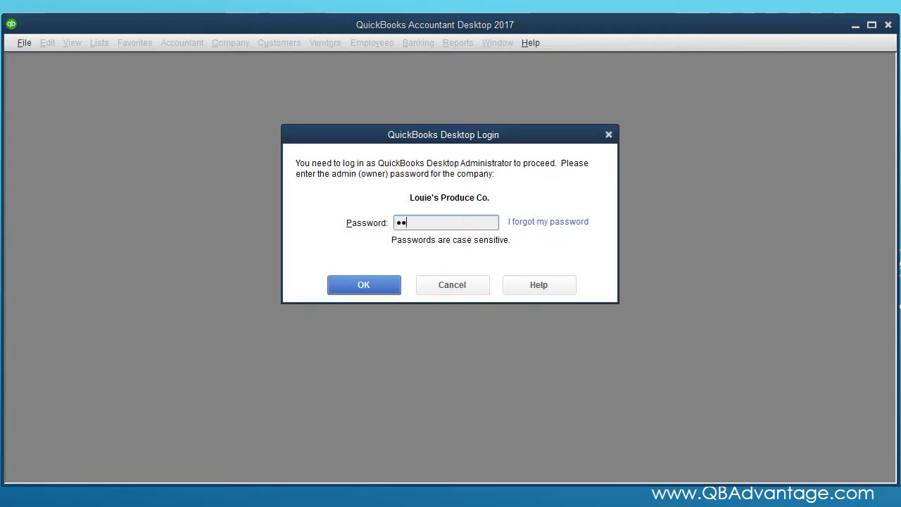
type("••••••••")
key("Return")
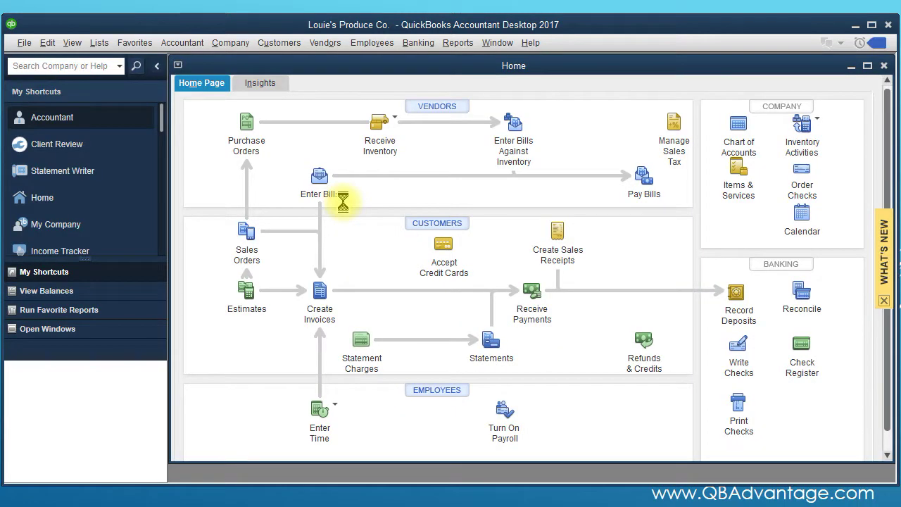
Step: Start opening a regular company file and look in the QuickBooks Company Files folder
left_click(24, 44)
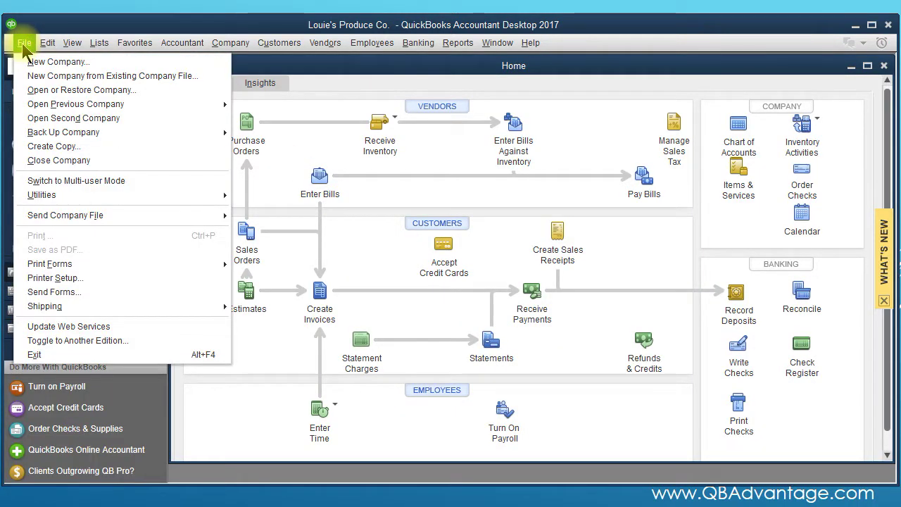
mouse_move(71, 105)
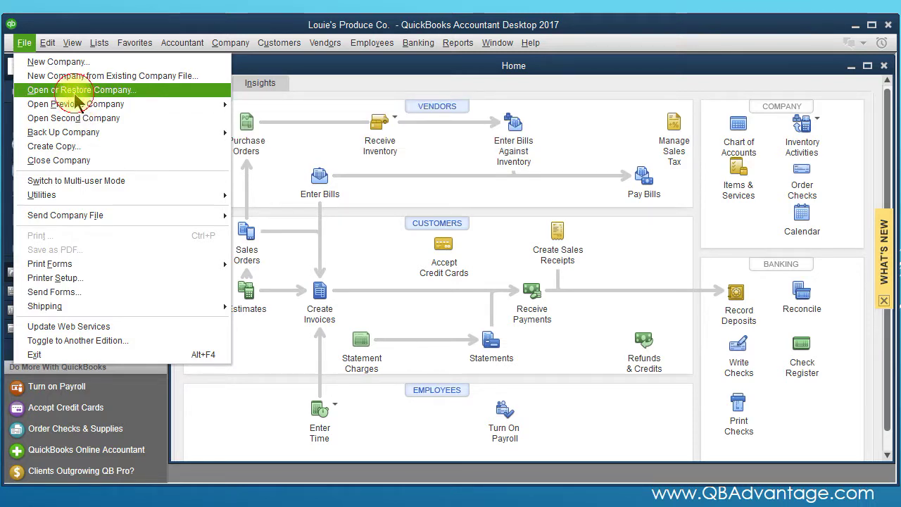
left_click(77, 93)
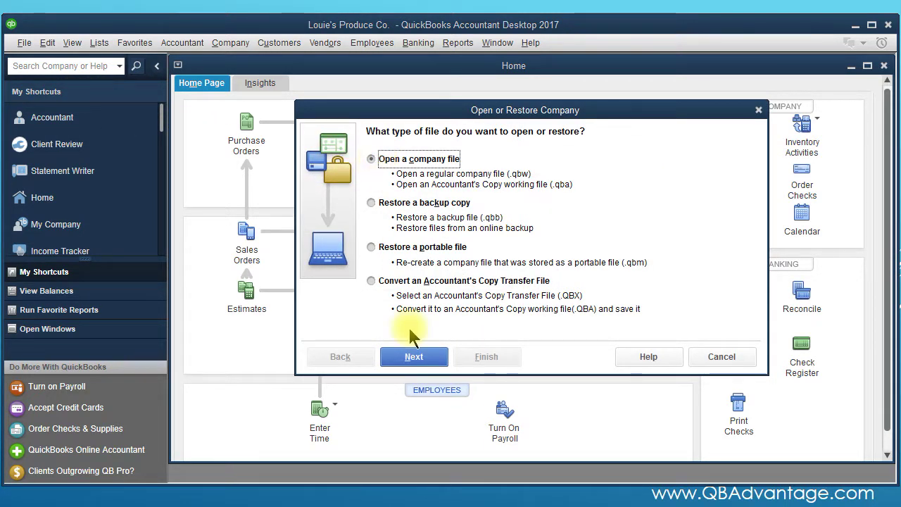
left_click(414, 356)
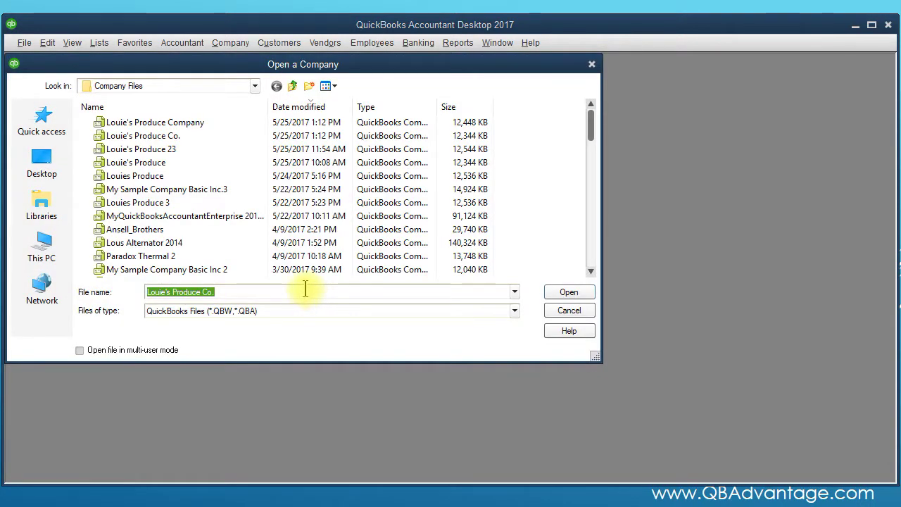
left_click(255, 87)
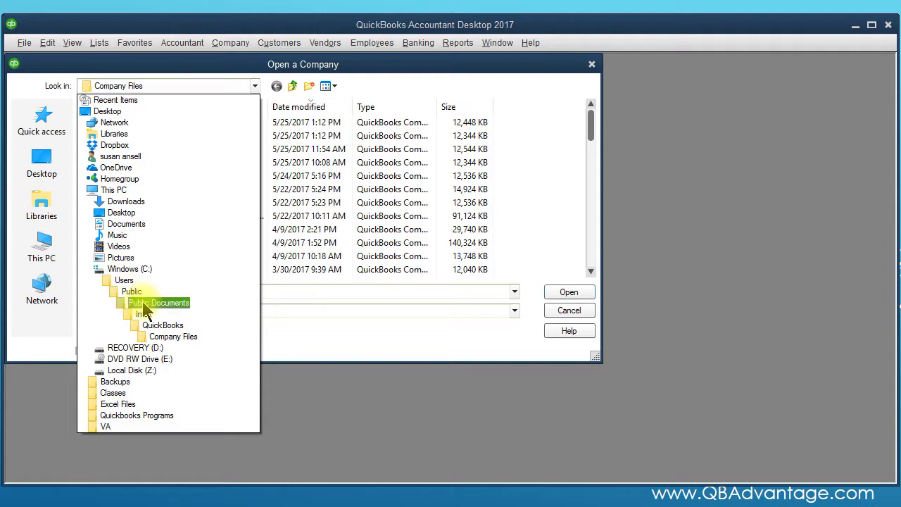
left_click(179, 335)
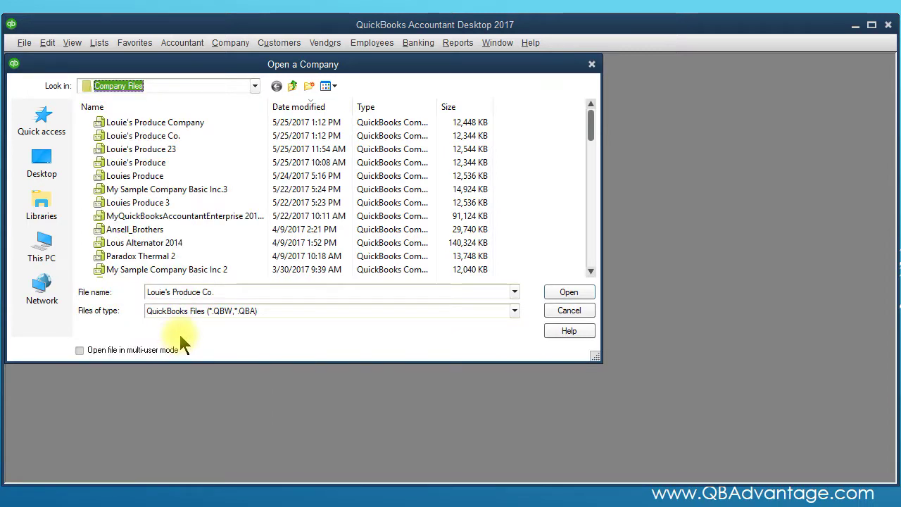
Step: Open the Louie's Produce 23 company file from the Company Files folder and log in with the admin password
left_click(591, 273)
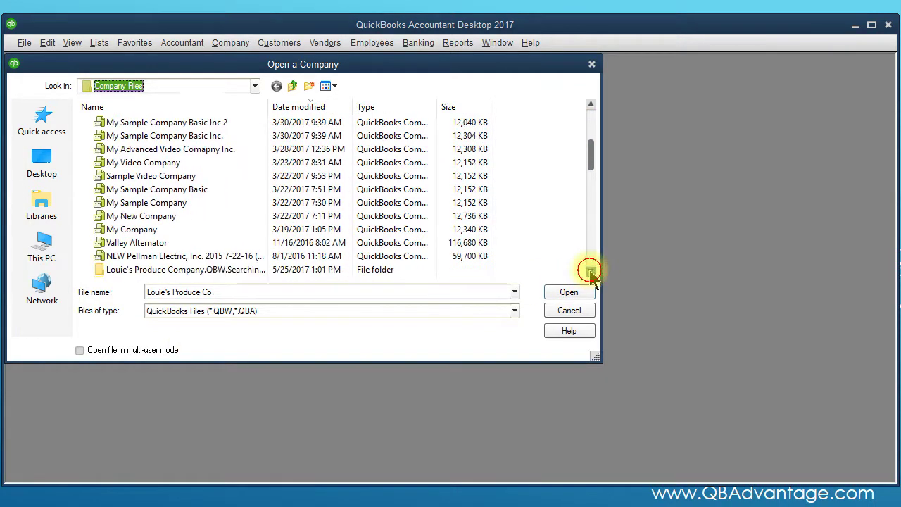
left_click(591, 273)
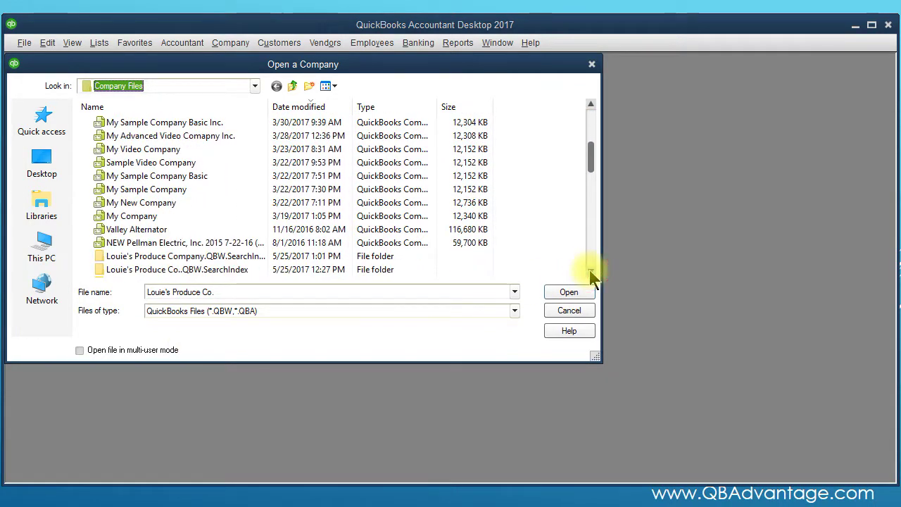
left_click(592, 122)
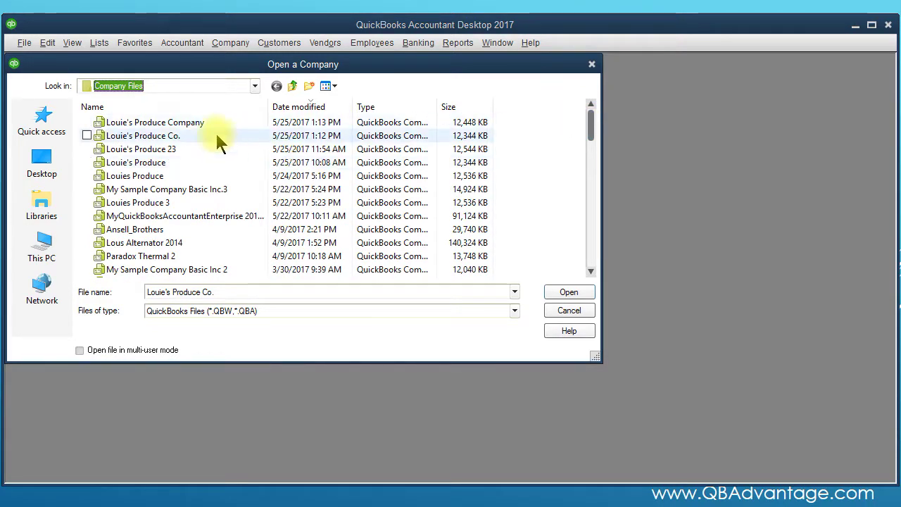
double_click(190, 135)
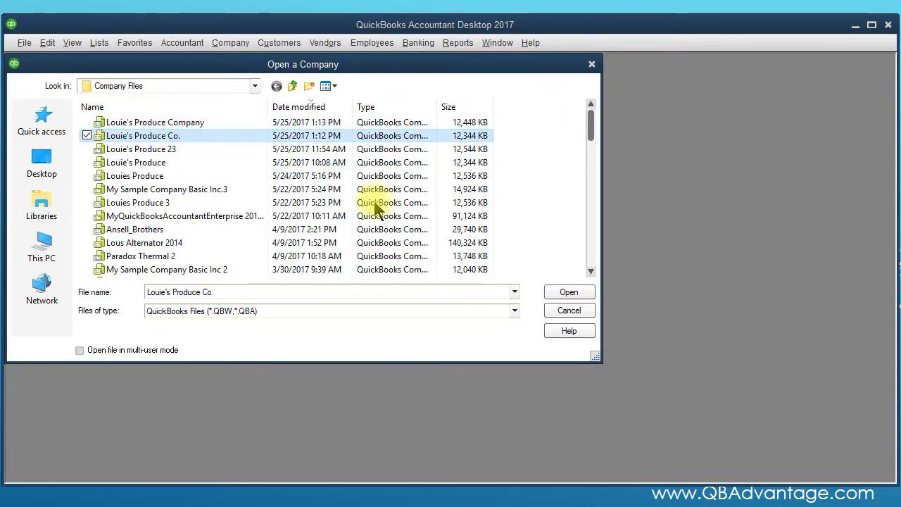
left_click(574, 294)
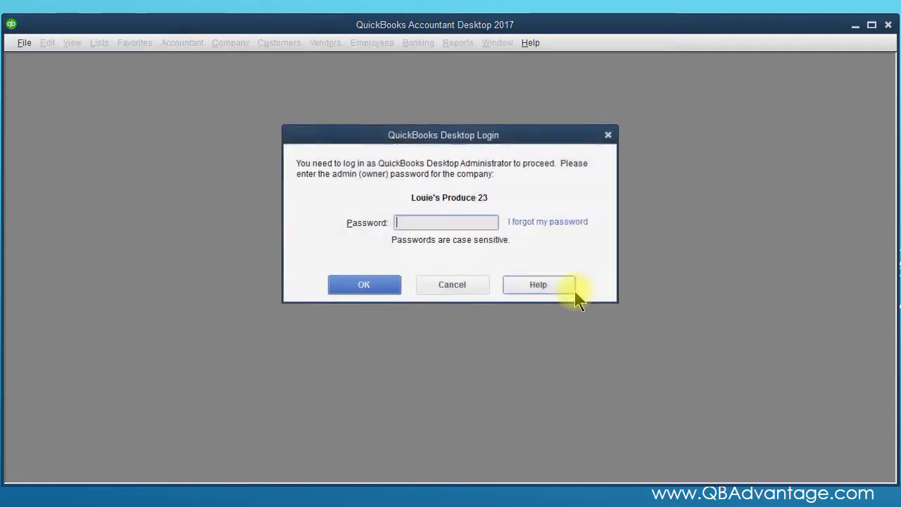
type("•••••••")
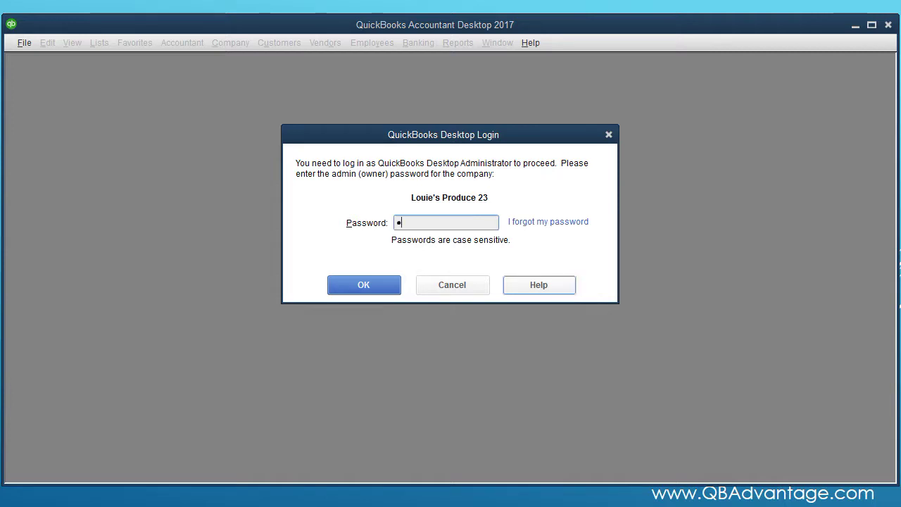
type("•••")
key("Return")
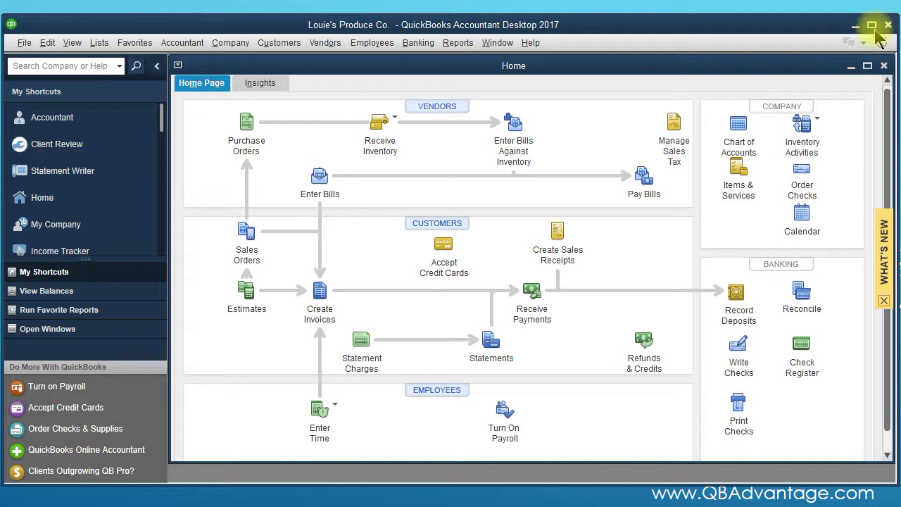
left_click(27, 48)
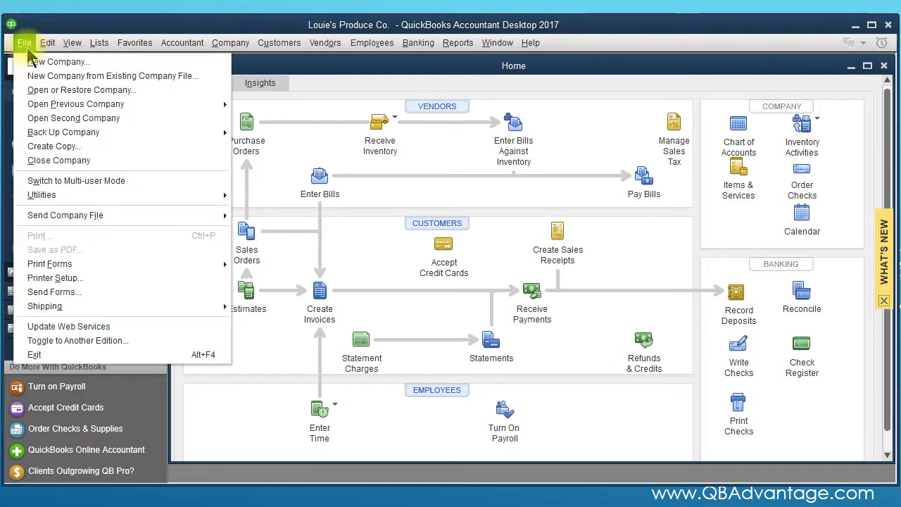
mouse_move(82, 310)
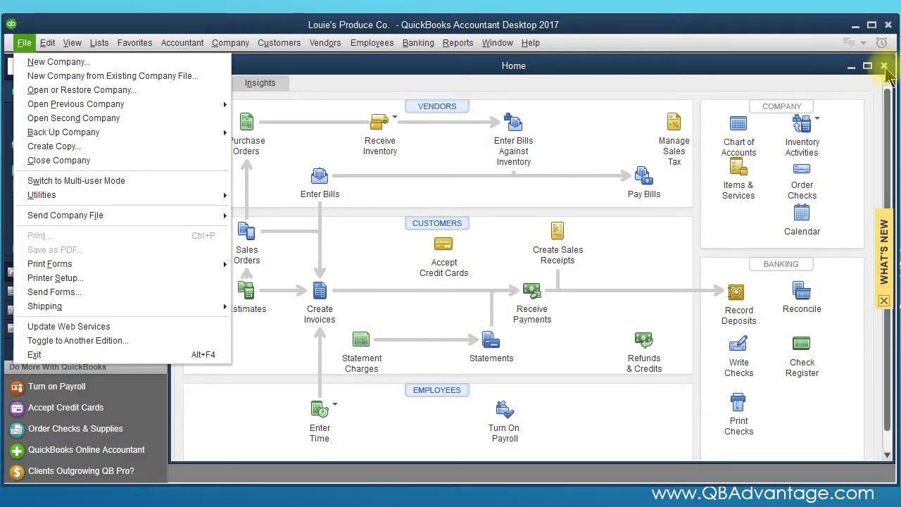
left_click(842, 132)
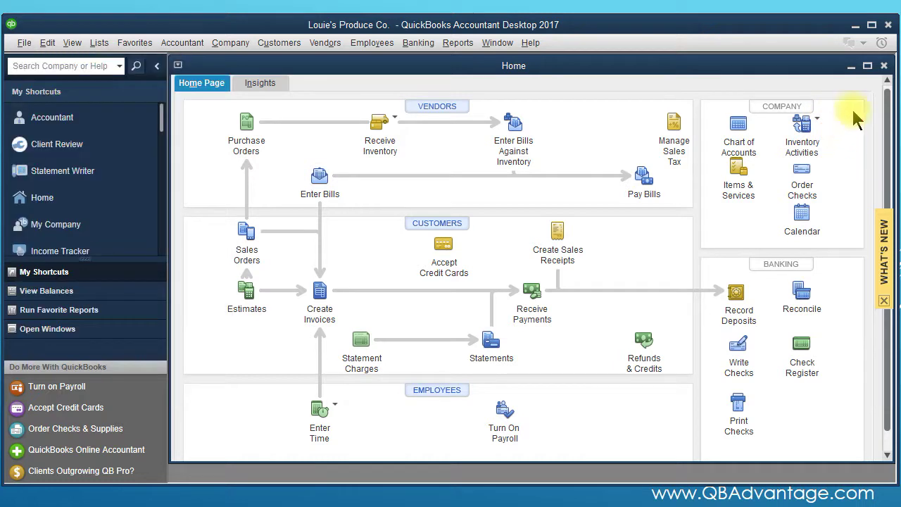
Step: Close the Home window while leaving the company file open
left_click(885, 67)
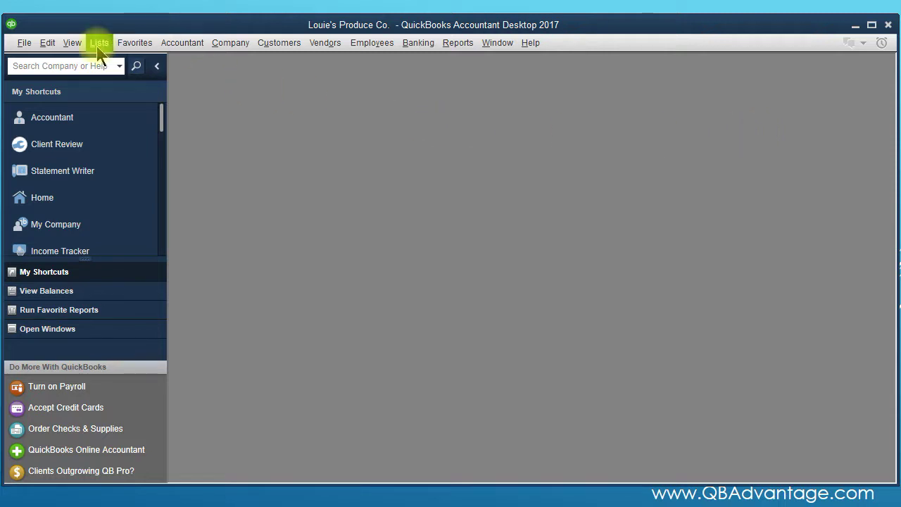
Step: Close the Louie's Produce Co. company file
left_click(24, 47)
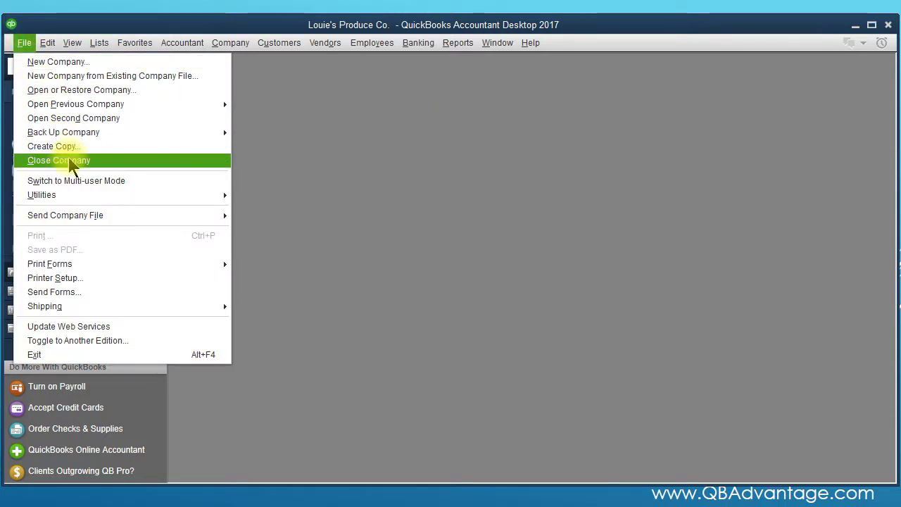